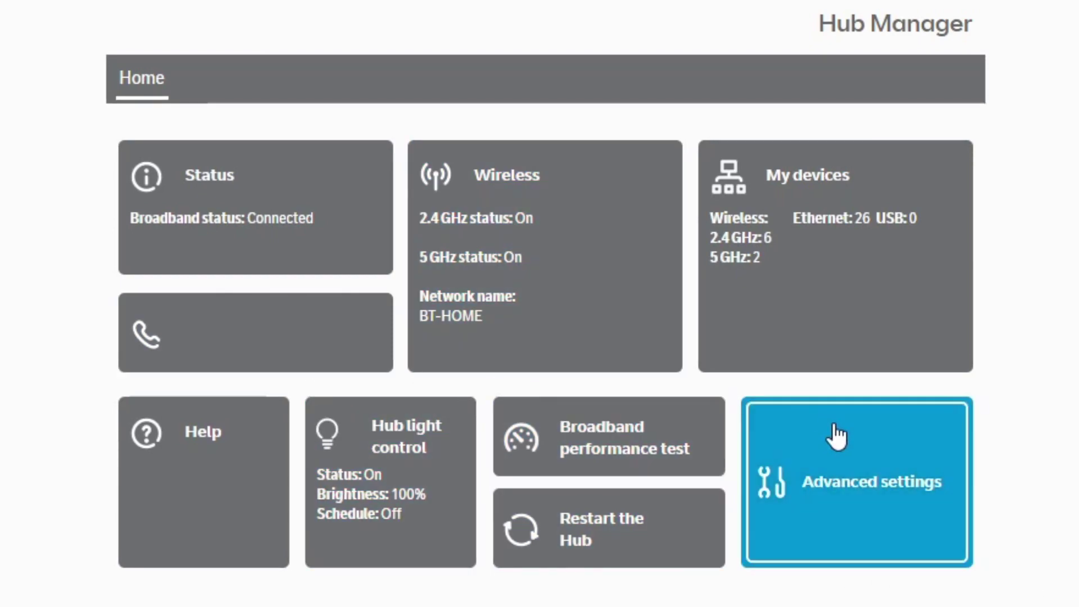
Go to the Hub's Advanced settings and open the Firewall port forwarding page
left_click(859, 497)
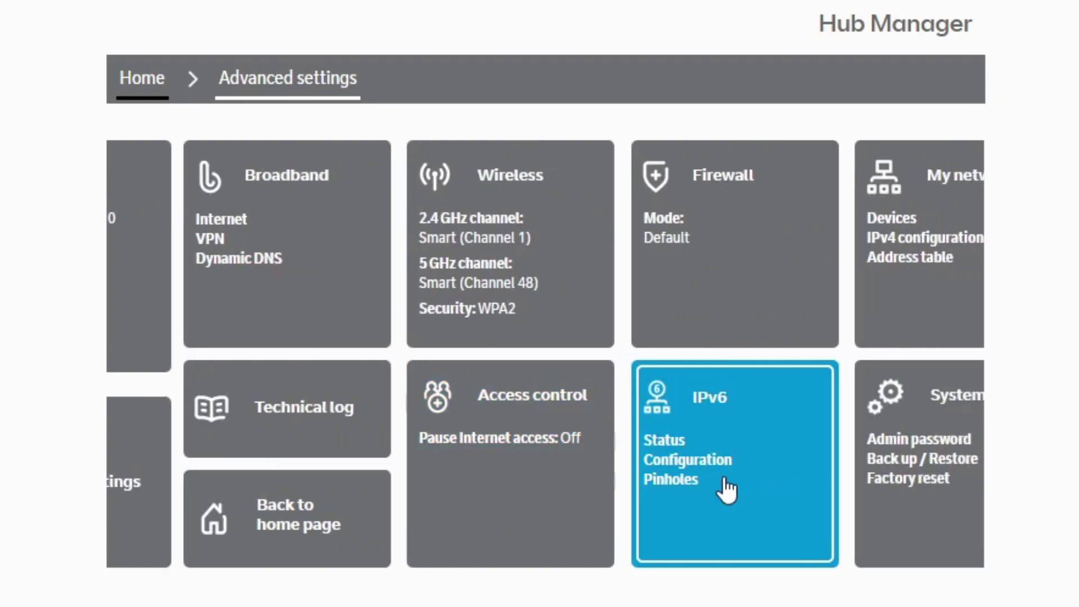
left_click(675, 259)
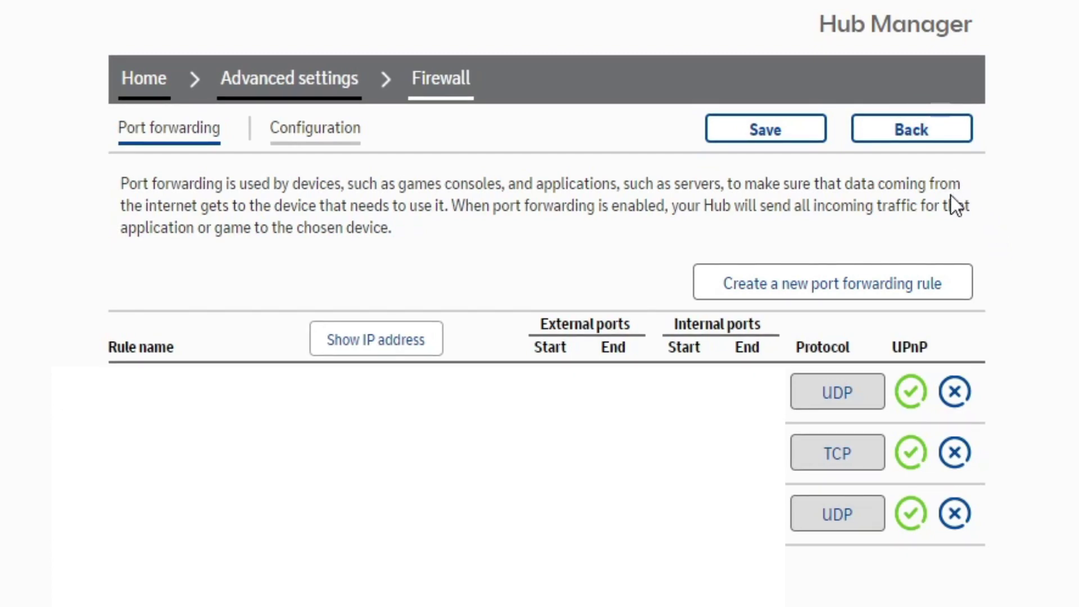
Create a new port forwarding rule named FiveM and bring up device selection for it
left_click(965, 286)
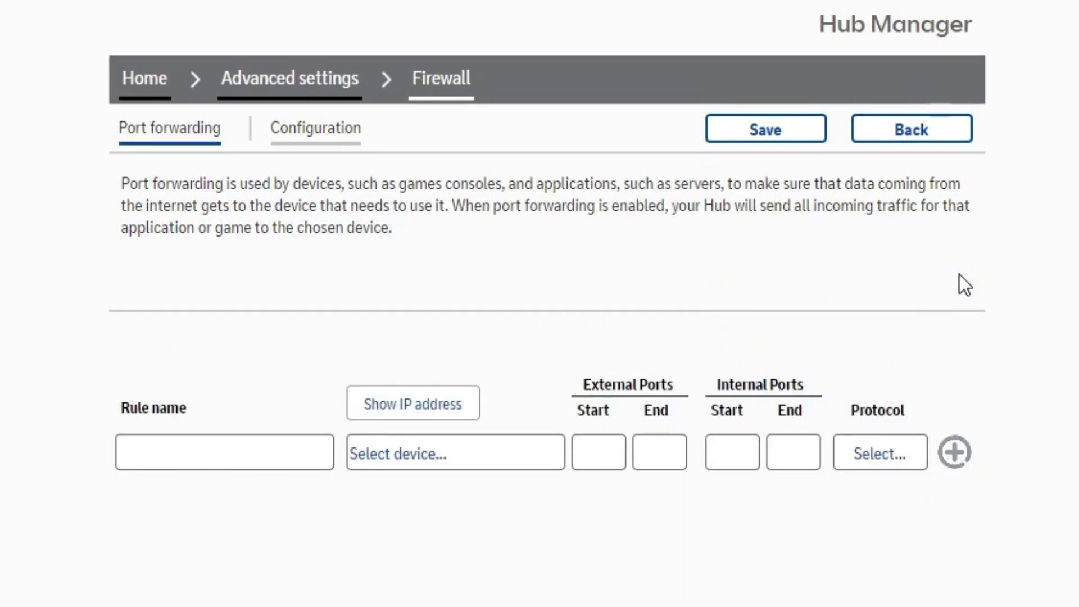
left_click(192, 444)
type("FiveM")
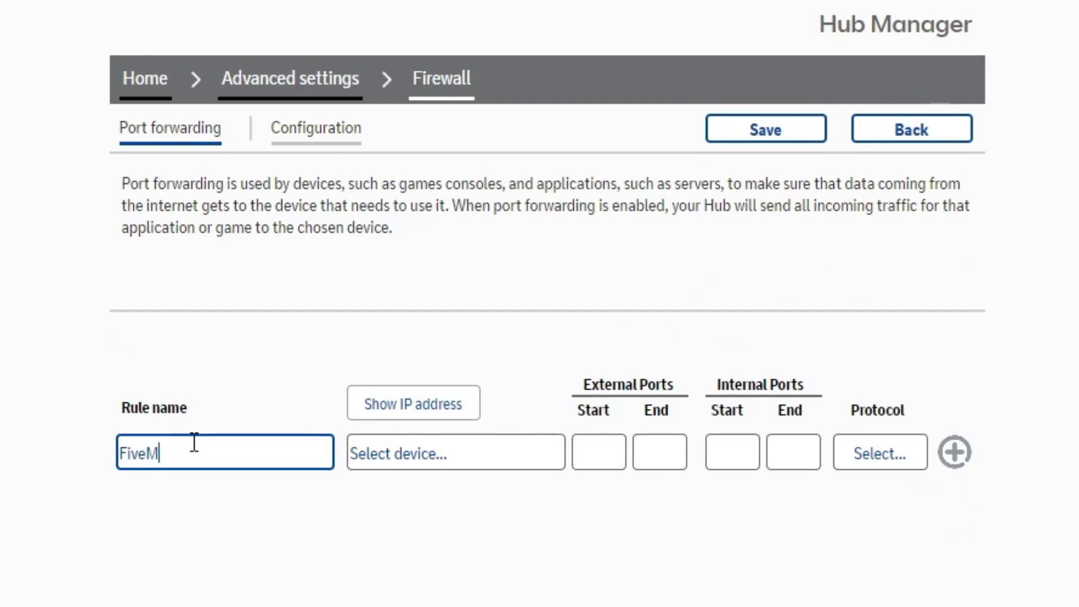
left_click(428, 467)
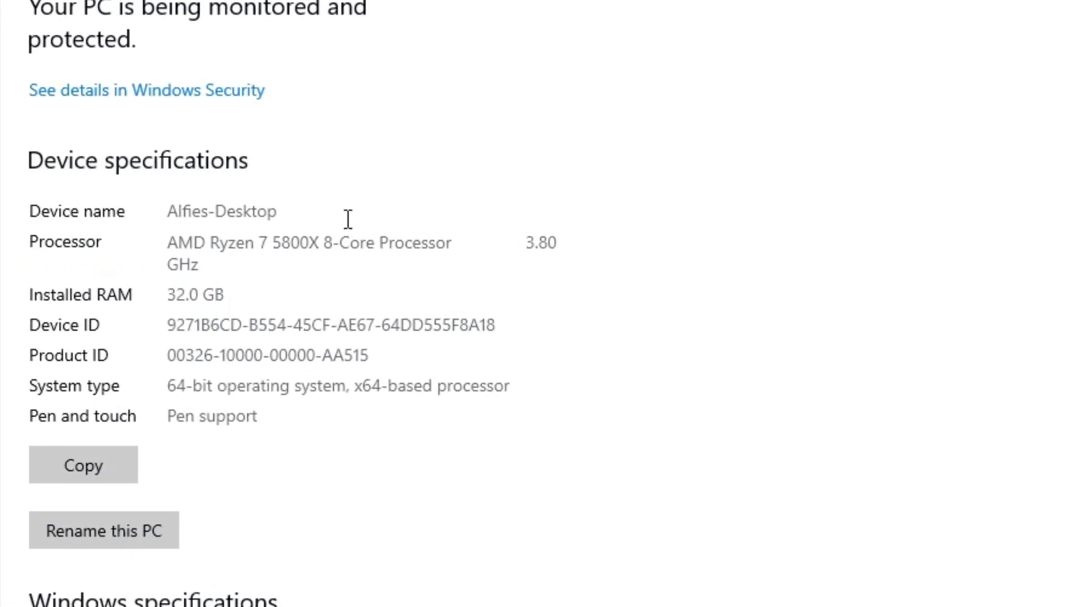
left_click_drag(302, 211, 73, 212)
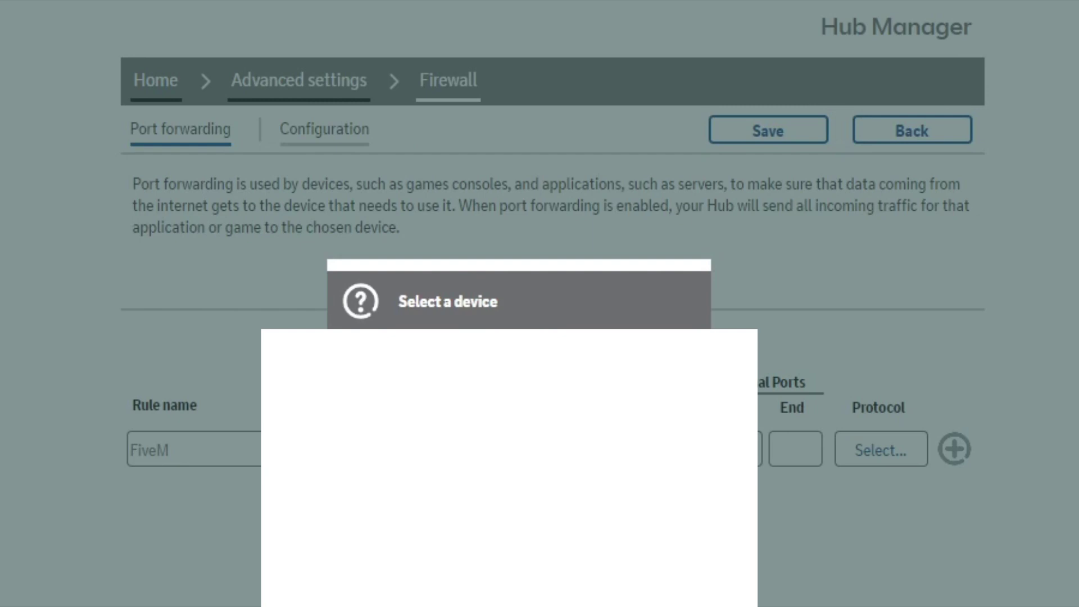
left_click(680, 502)
Enter 30120 for the FiveM rule's external and internal start and end ports
left_click(613, 450)
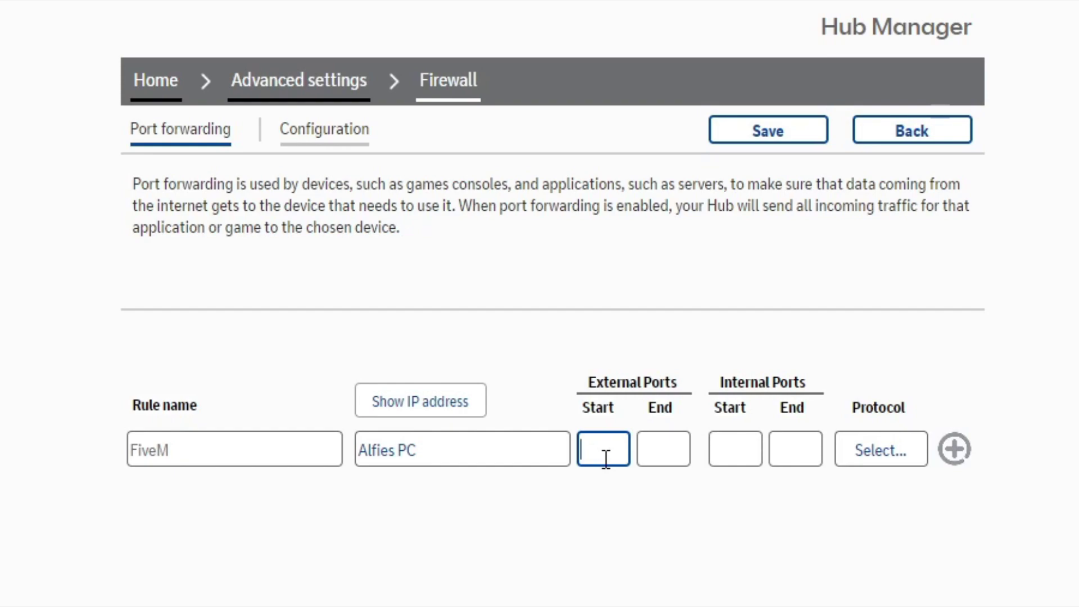
type("30120")
key("Tab")
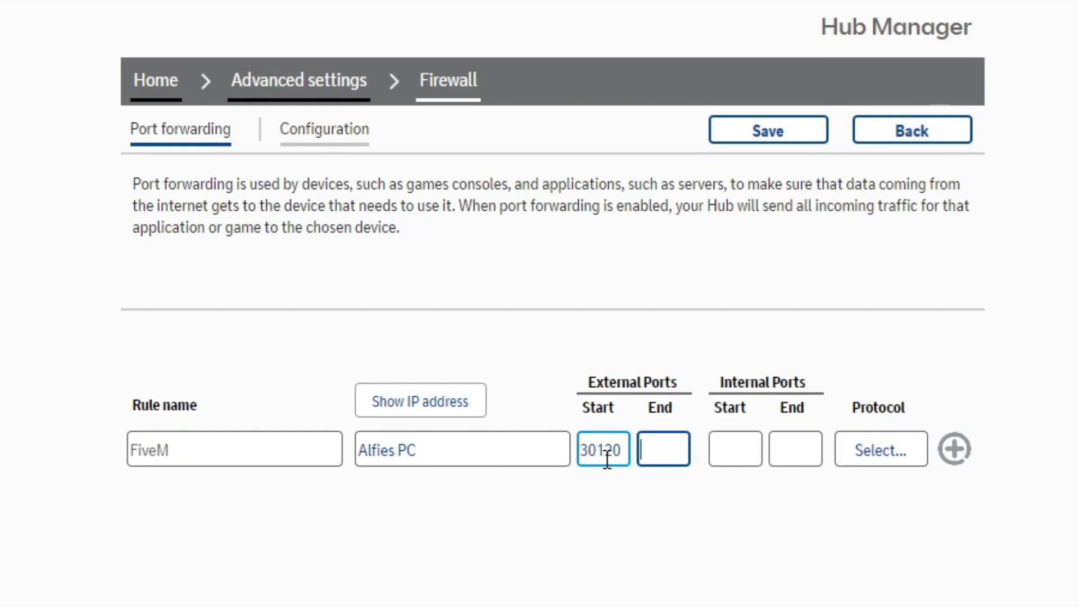
type("30120")
key("Tab")
type("30120")
key("Tab")
type("30120")
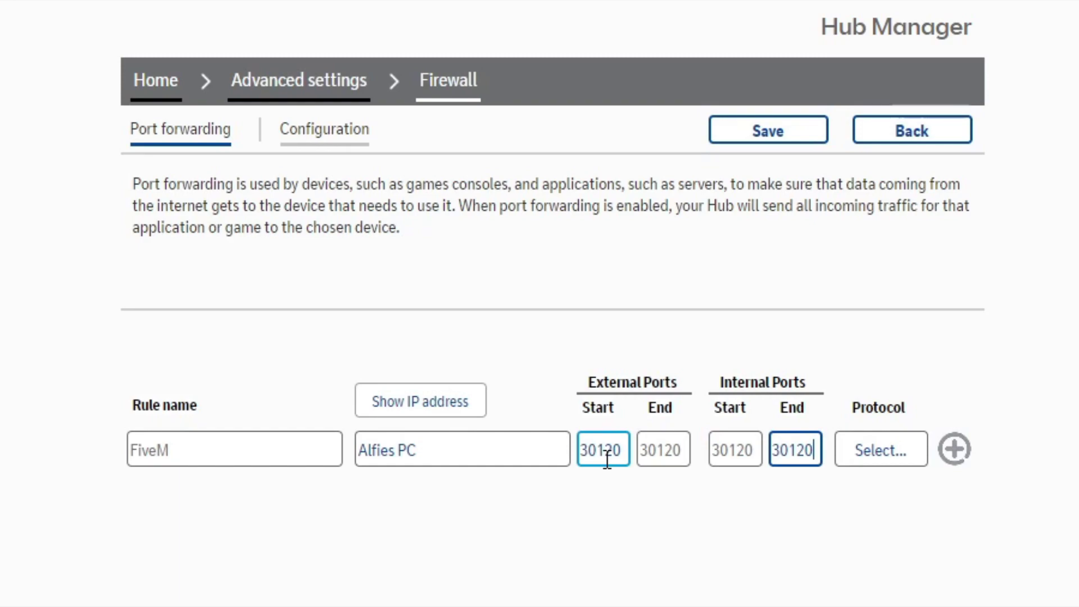
left_click(708, 515)
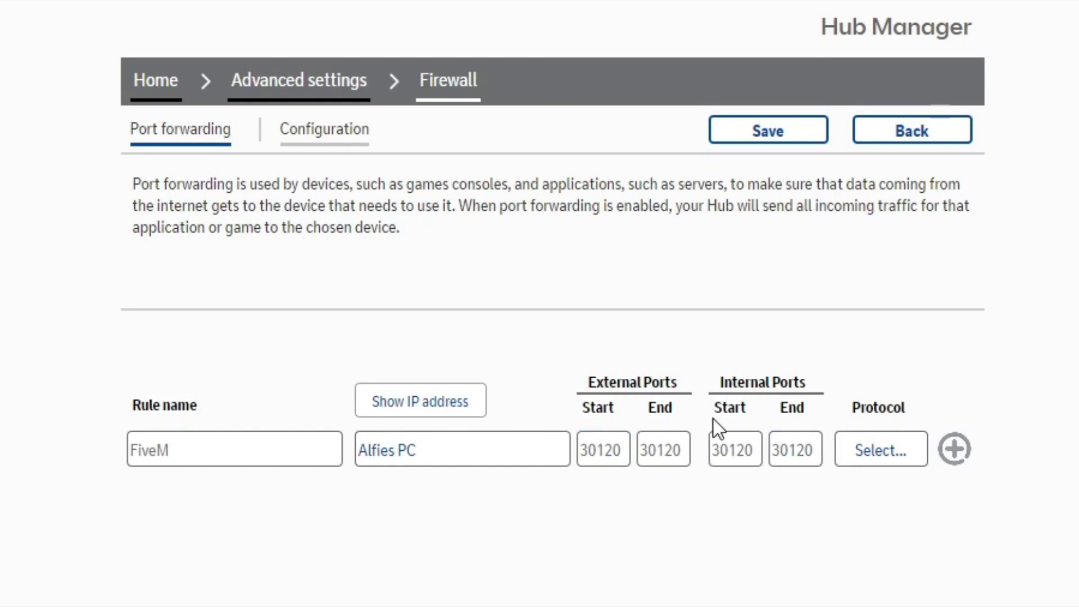
Set the FiveM rule's protocol to TCP/UDP, add it to the rules list, and save
left_click(880, 457)
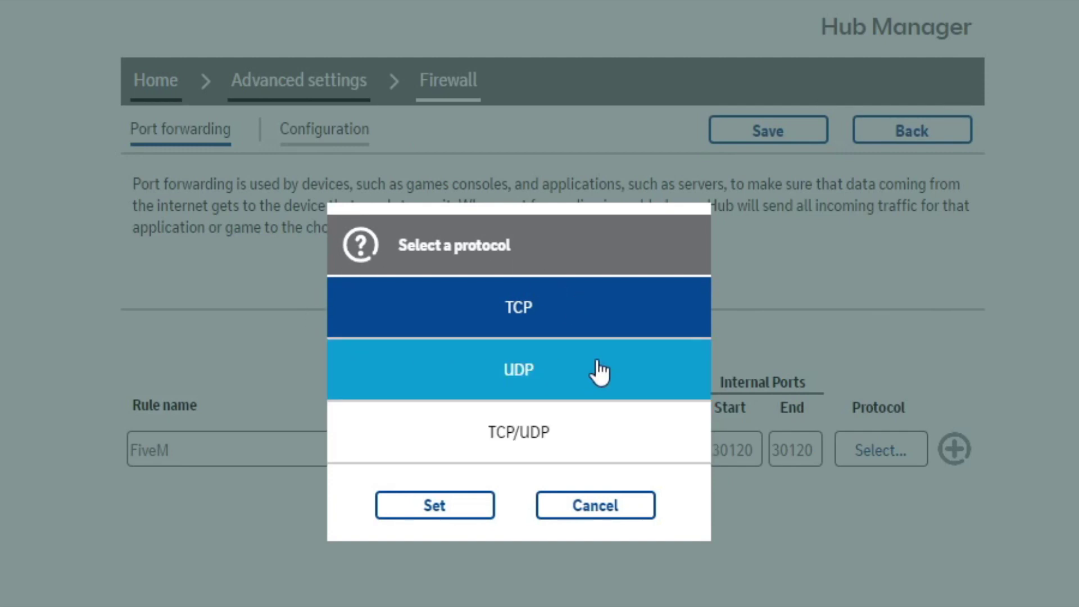
left_click(566, 433)
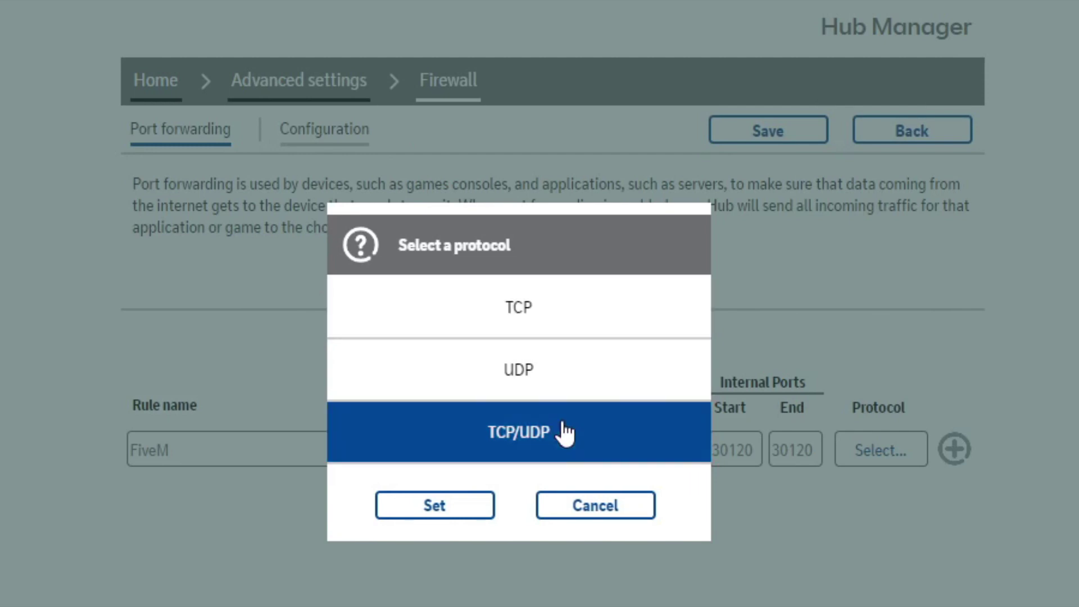
left_click(453, 505)
left_click(954, 449)
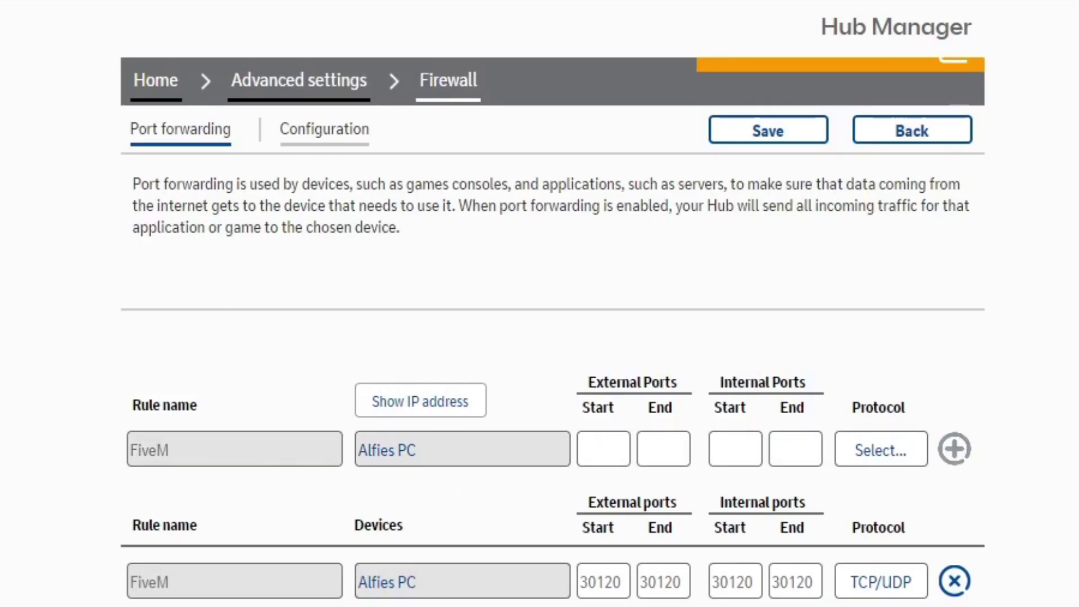
left_click(779, 140)
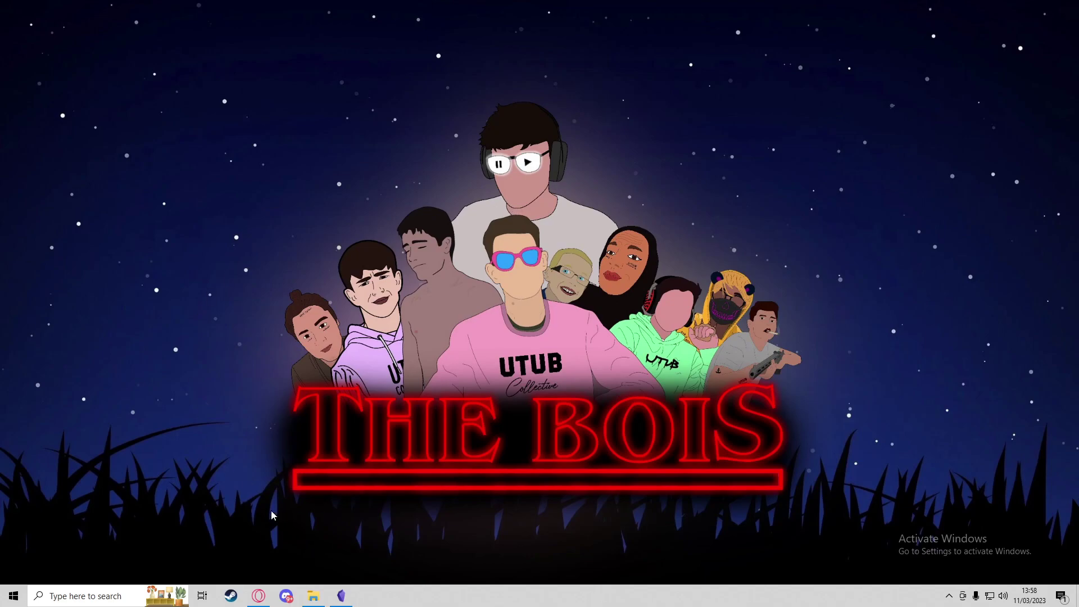
Find Windows Defender Firewall through taskbar search and open its advanced settings
left_click(103, 594)
left_click(115, 352)
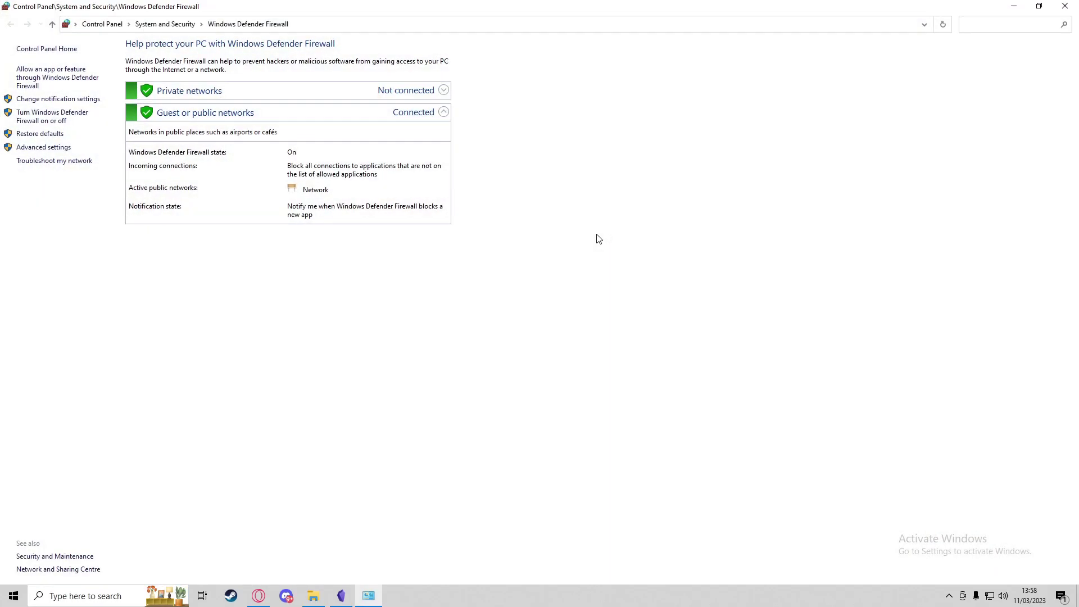
left_click(44, 149)
Maximise the advanced firewall window and show the Inbound Rules list
left_click(570, 23)
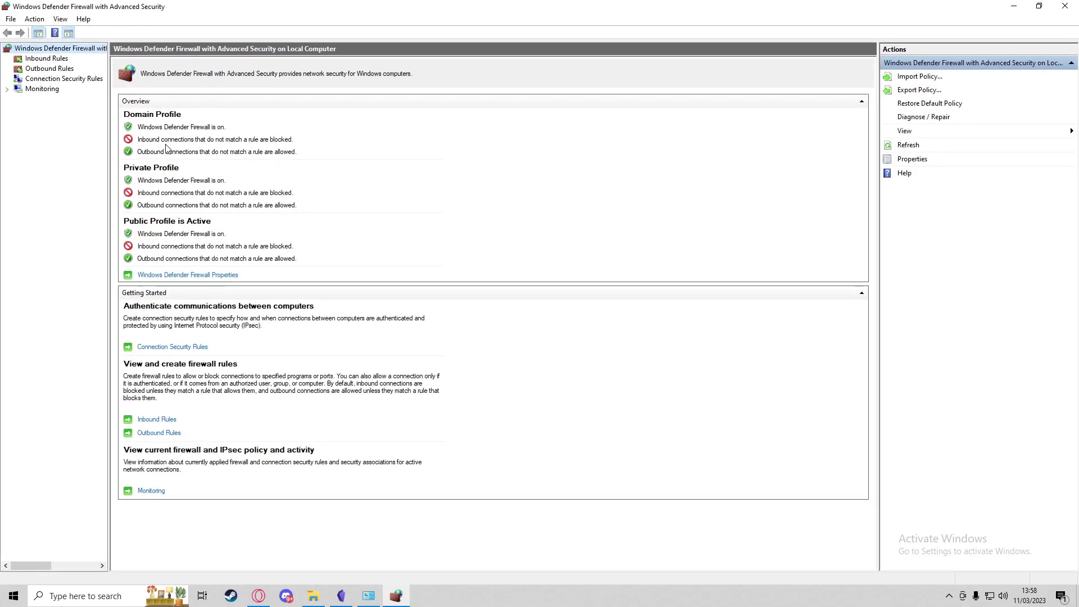
left_click(28, 58)
left_click(34, 68)
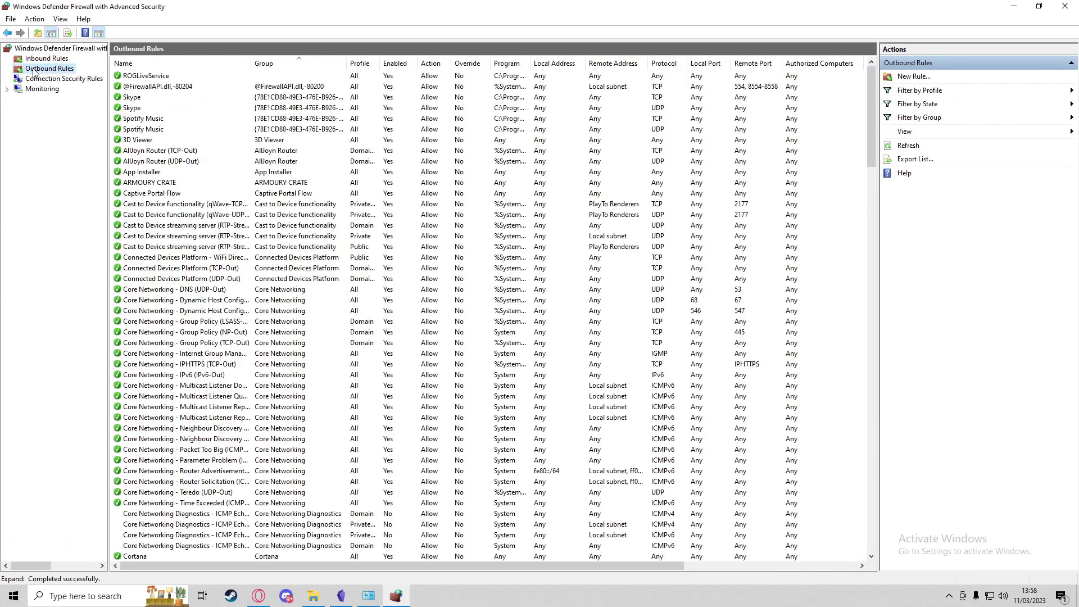
left_click(33, 59)
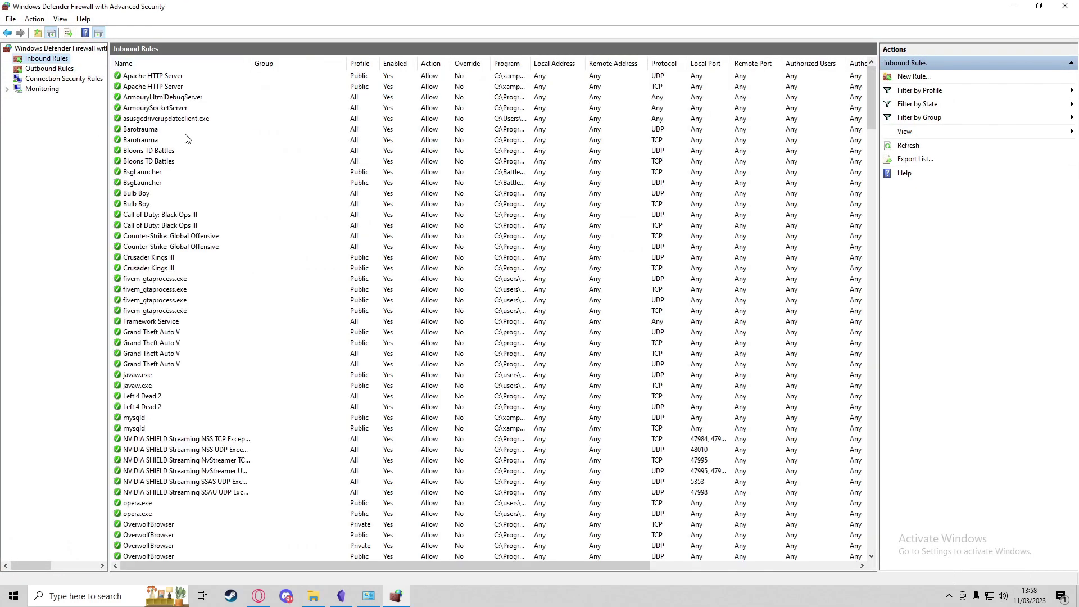
Create inbound port rule FIVEMTCP allowing TCP 30120 on all profiles, then begin another rule
left_click(929, 80)
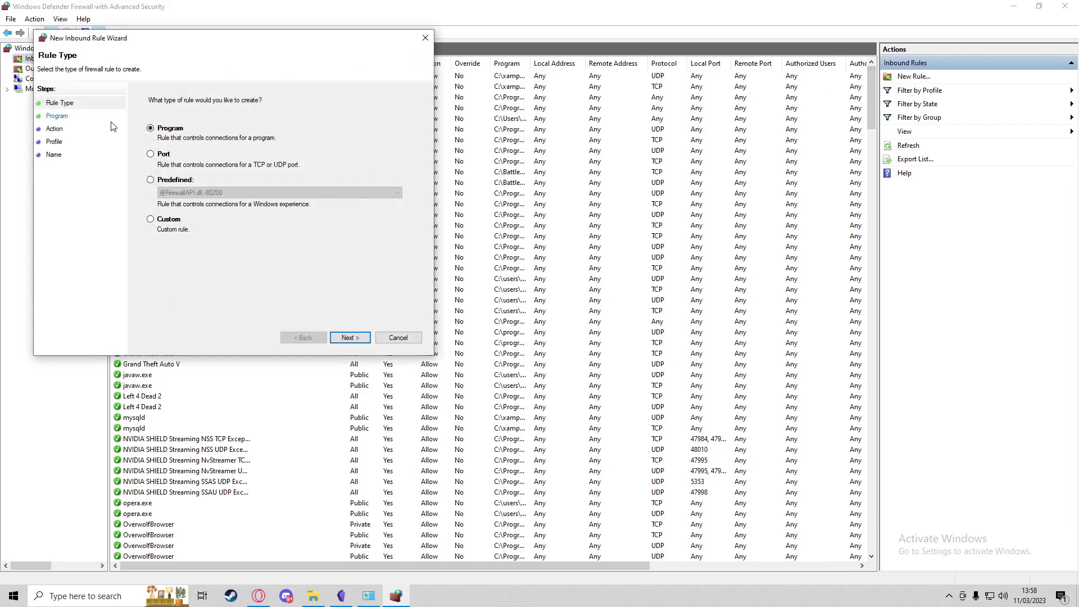
left_click(168, 159)
left_click(359, 338)
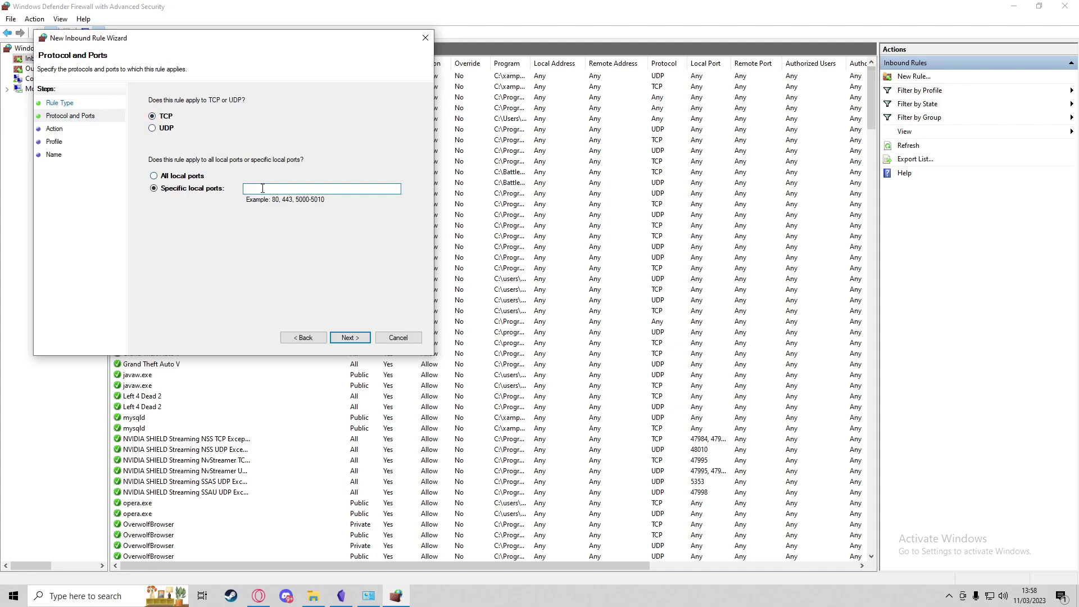
type("30120")
left_click(359, 339)
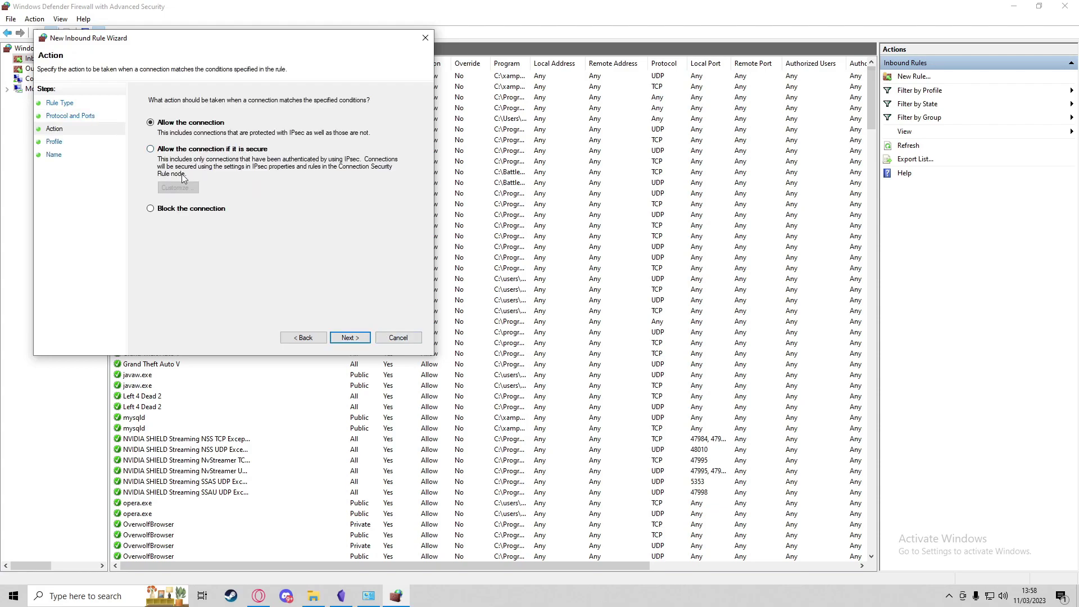
left_click(349, 337)
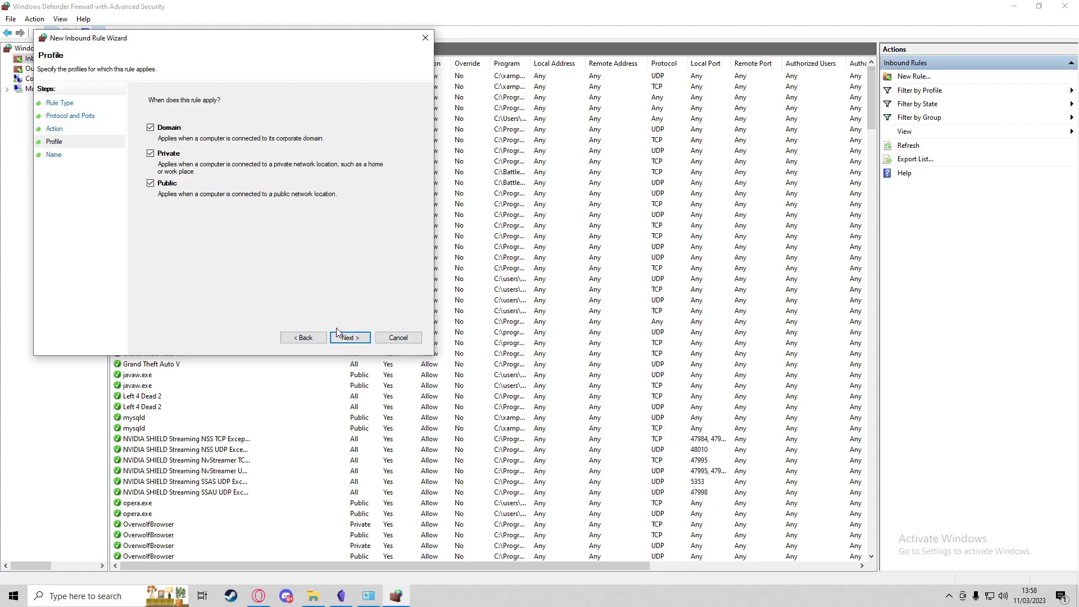
left_click(341, 338)
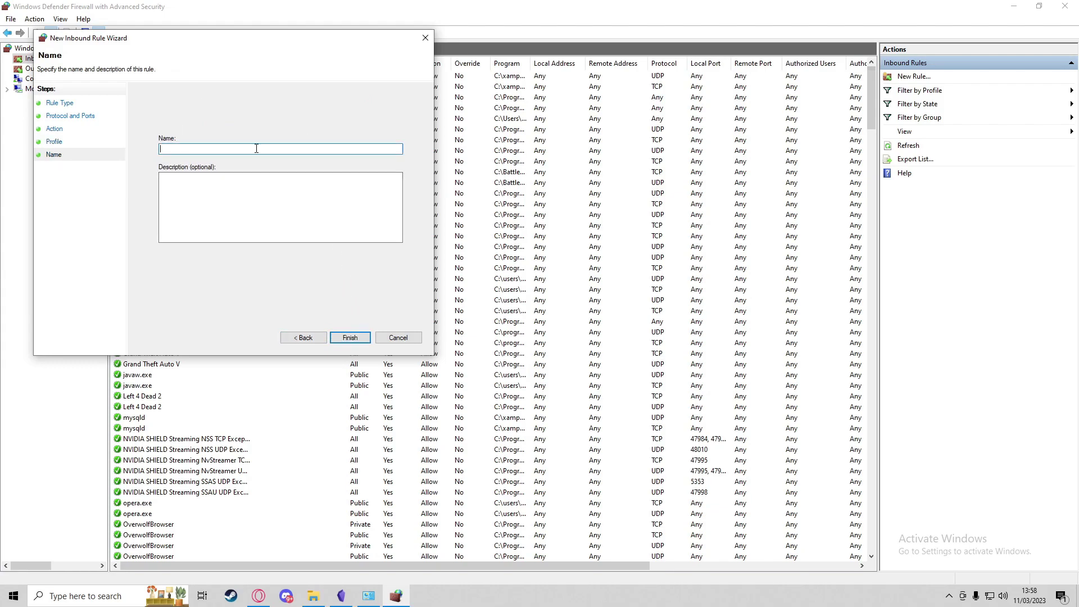
type("FIVEMTCP")
left_click(360, 339)
left_click(914, 76)
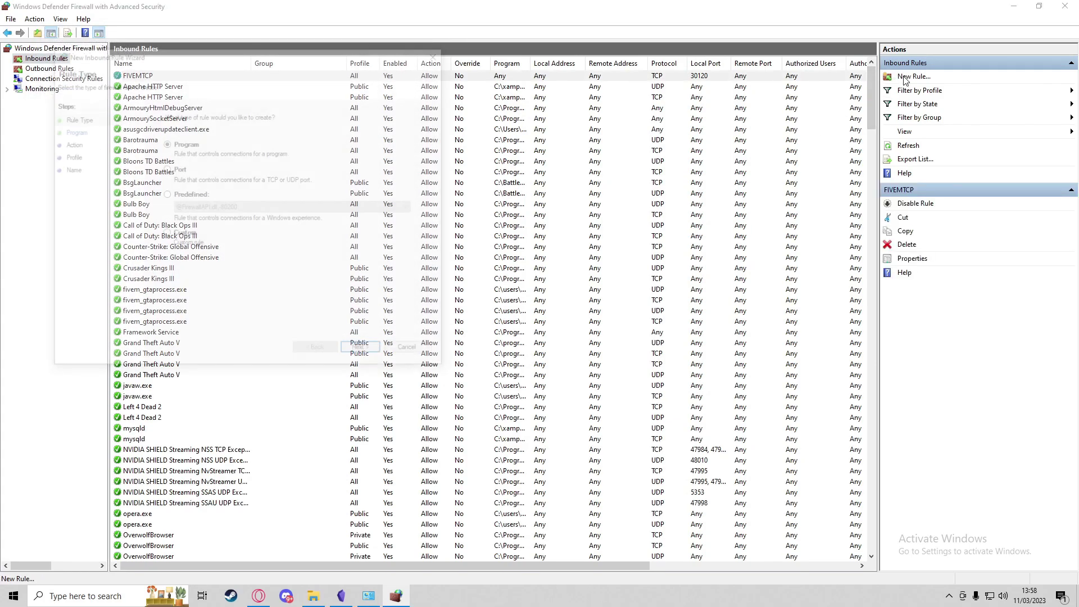
Create inbound port rule FIVEMUDP allowing UDP 30120 on all profiles
left_click(176, 169)
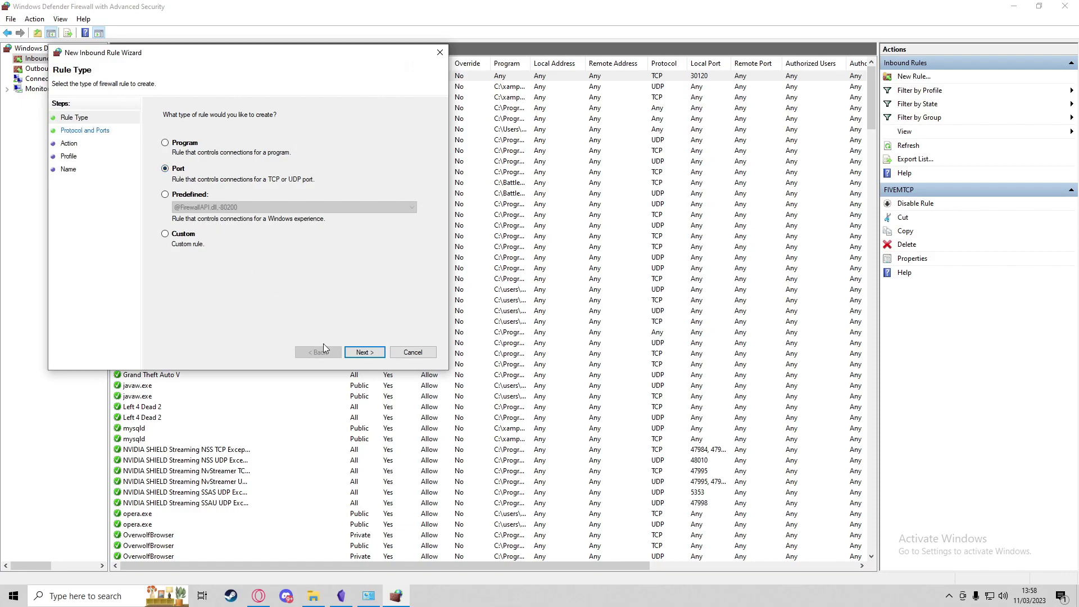
left_click(362, 352)
left_click(281, 204)
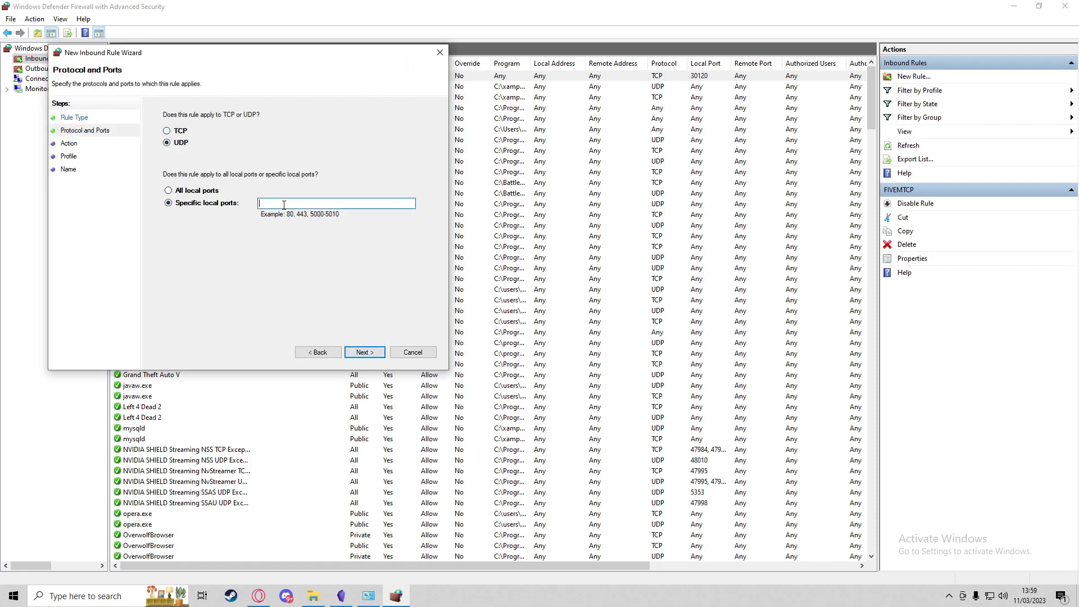
left_click(365, 352)
left_click(363, 352)
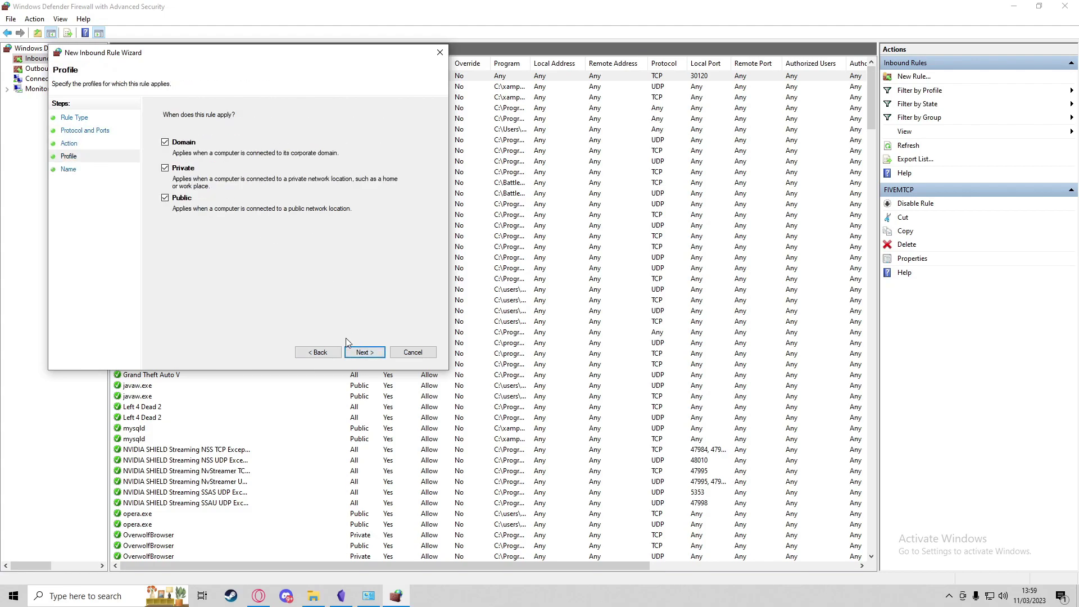
left_click(363, 352)
type("FIVE")
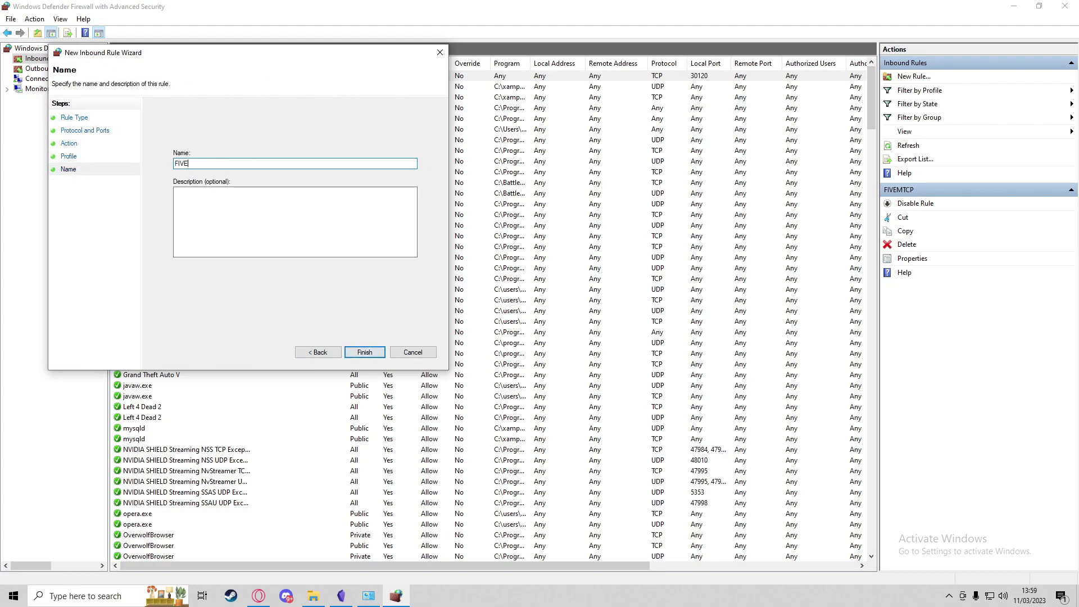
type("MUDP")
left_click(363, 352)
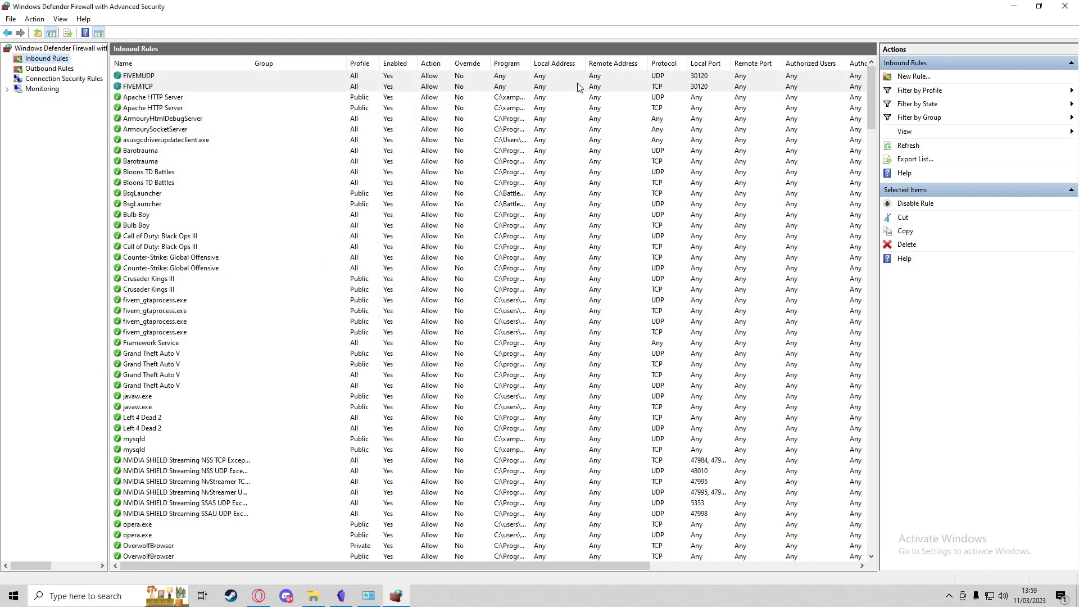
Delete the FIVEMTCP and FIVEMUDP inbound rules, confirming each deletion
left_click(161, 325)
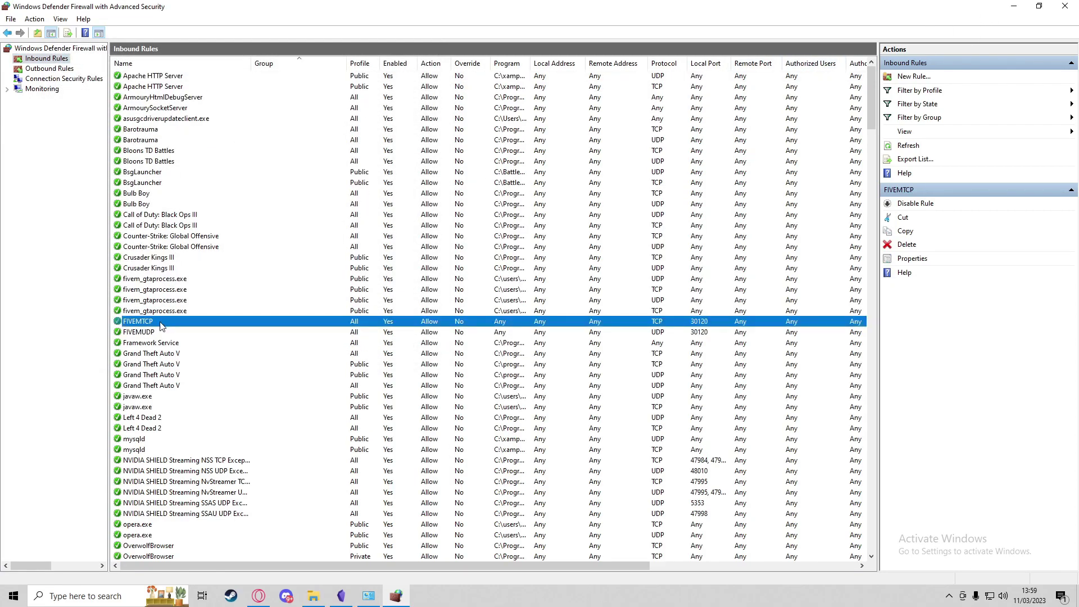
right_click(161, 326)
left_click(191, 372)
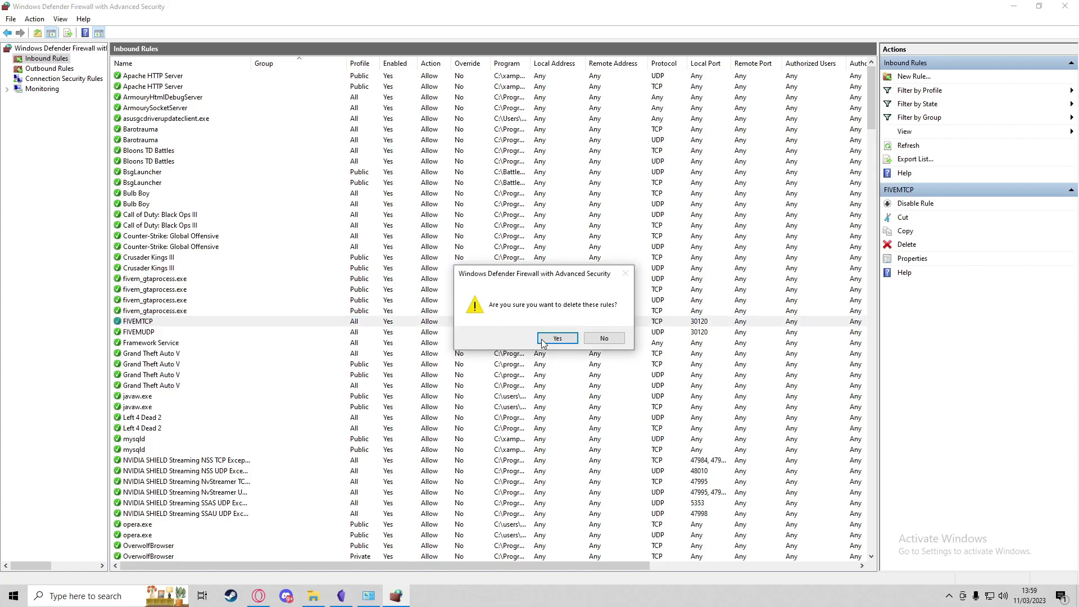
left_click(556, 338)
right_click(162, 323)
left_click(191, 372)
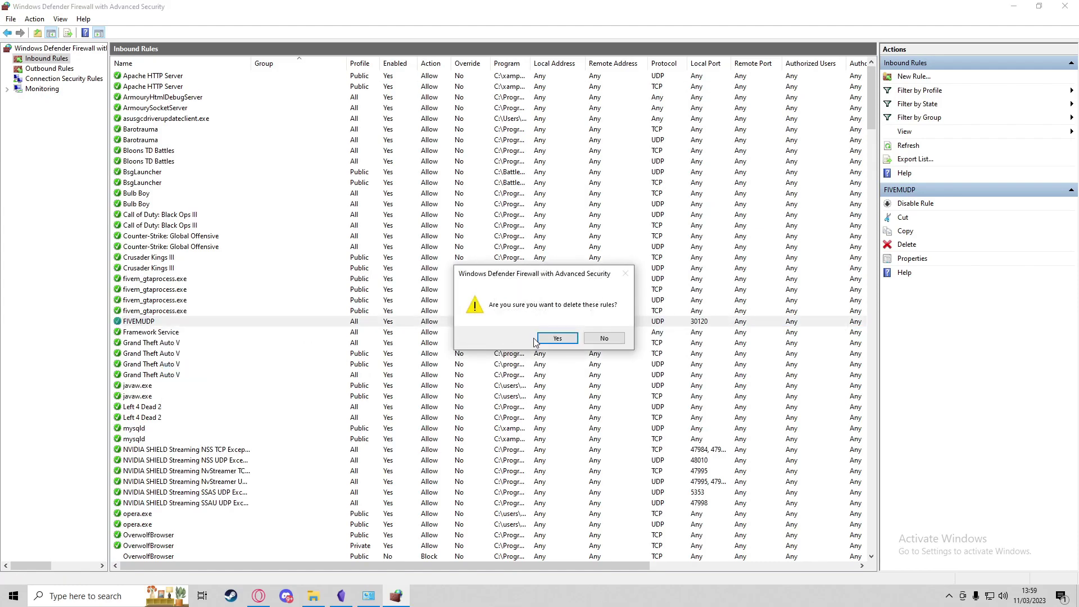
left_click(542, 339)
Run start.bat in C:\FiveM, allow the server through the Windows Security Alert, then switch to FiveM
left_click(1013, 5)
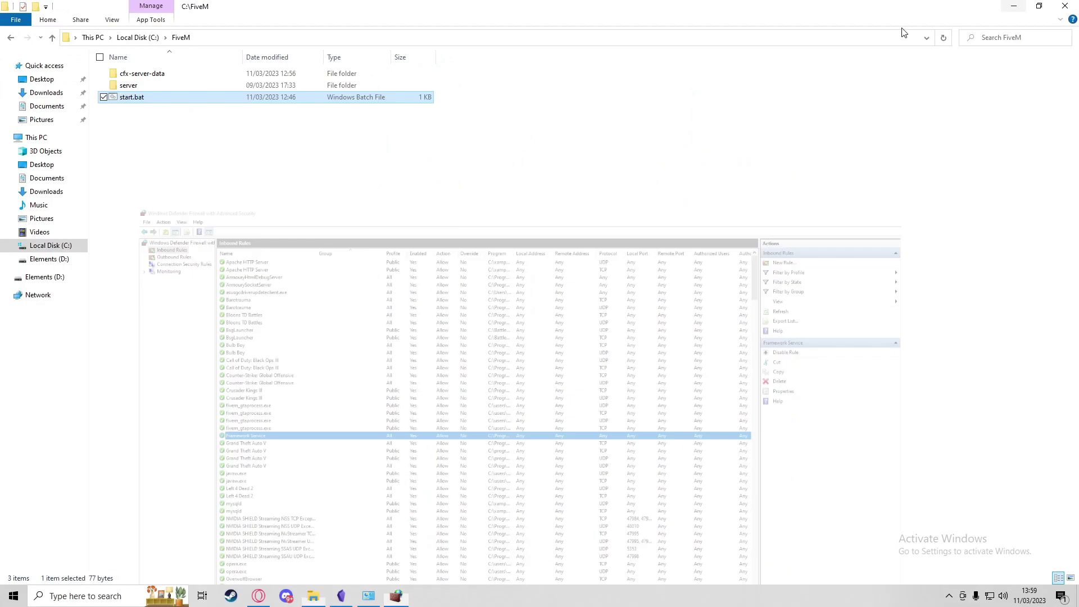
double_click(141, 99)
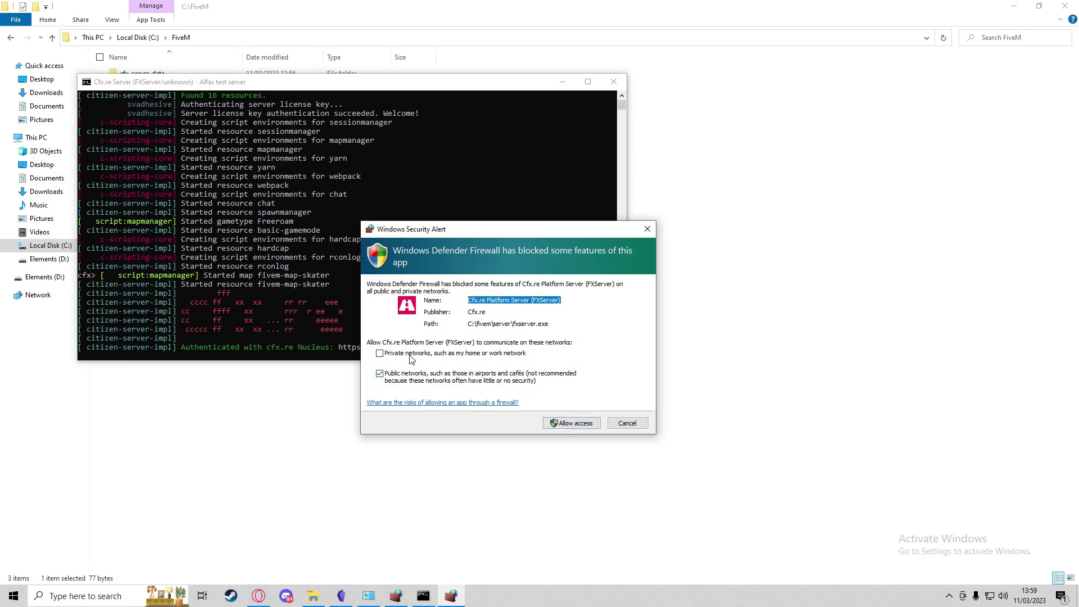
left_click(572, 422)
left_click(572, 423)
left_click(471, 266)
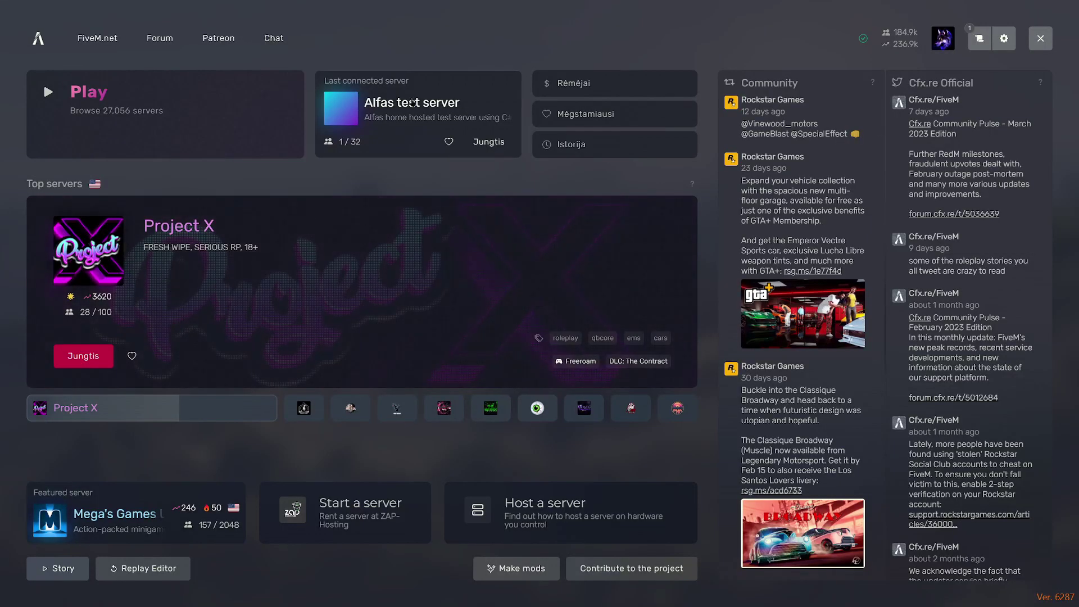
Connect to the Alfas test server, dismiss the timeout error, and retry the connection
left_click(412, 102)
left_click(163, 153)
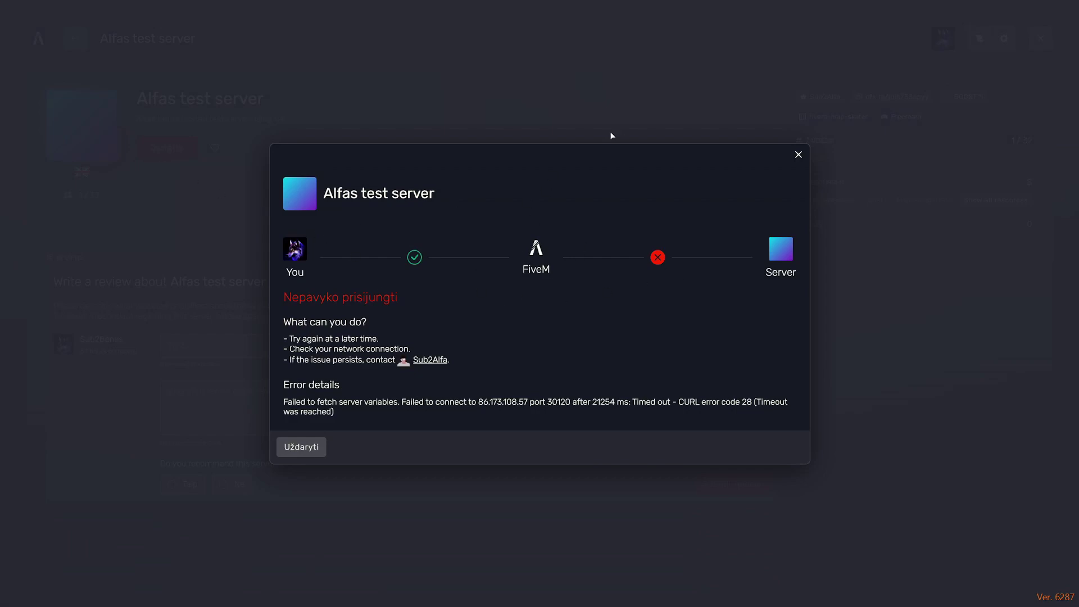
key("Escape")
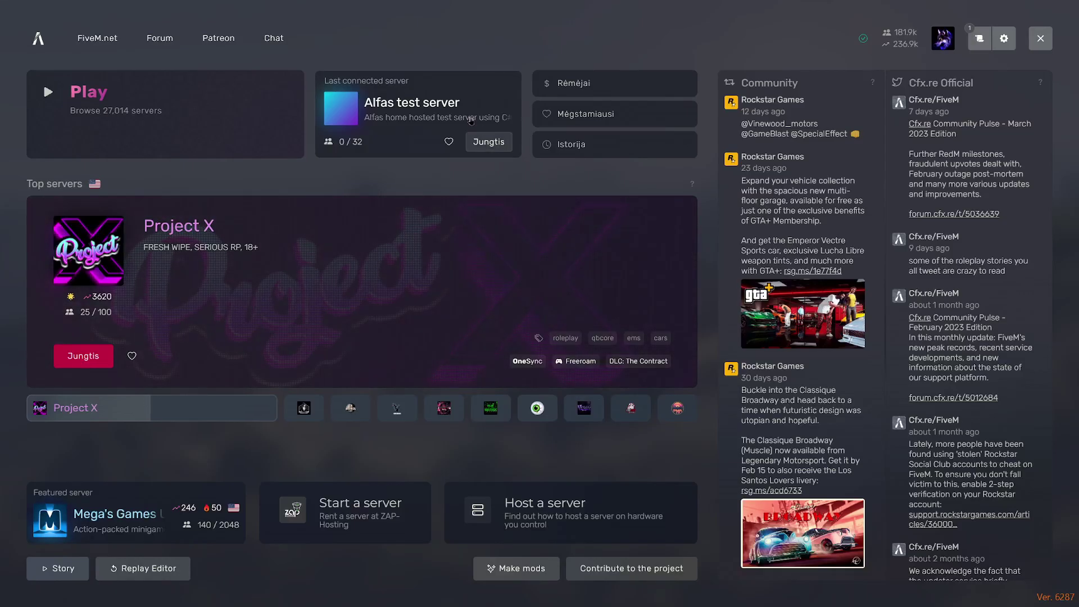
left_click(594, 110)
left_click(171, 153)
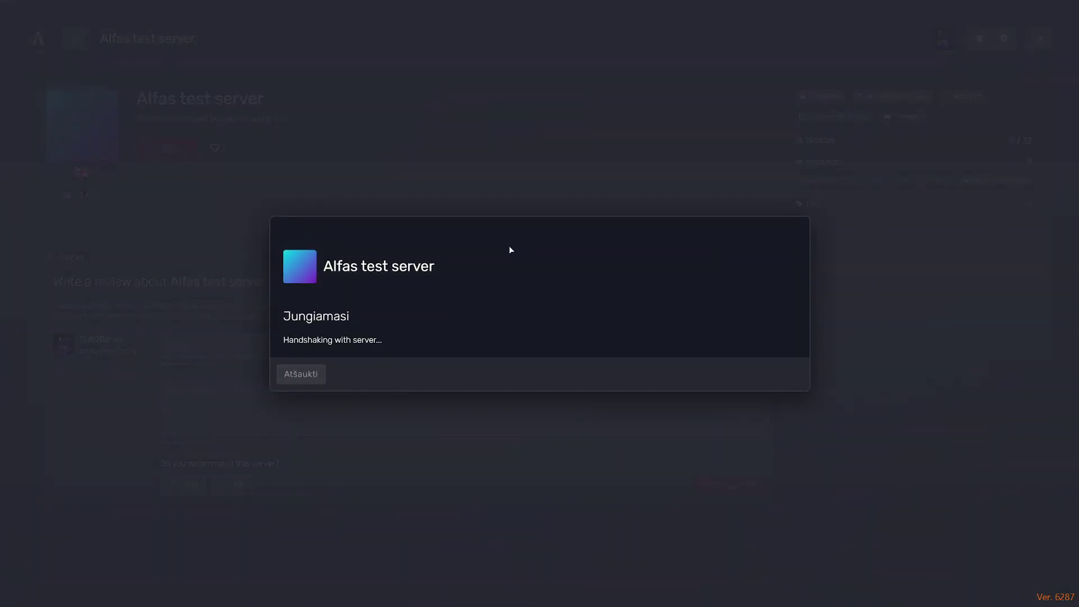